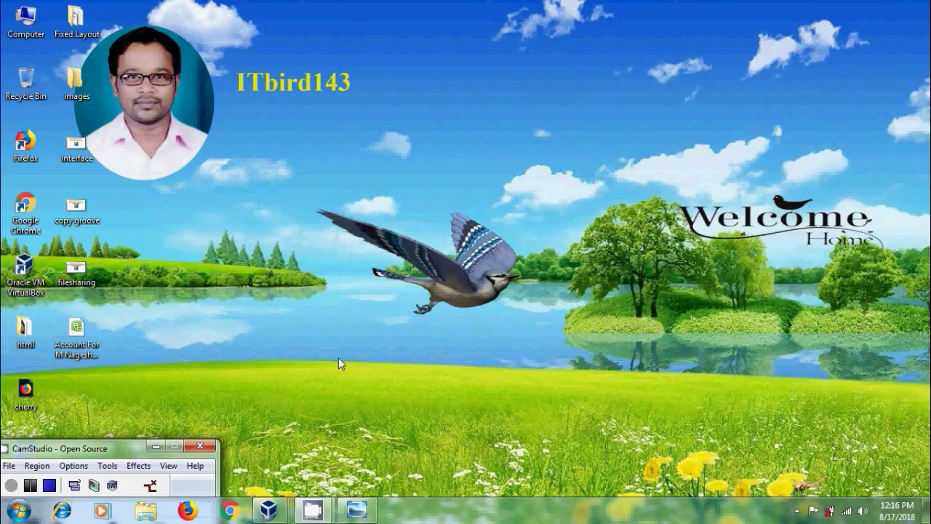
- Bring up the 7win virtual machine's Windows 7 desktop in VirtualBox
{"action": "left_click", "coordinate": [356, 509]}
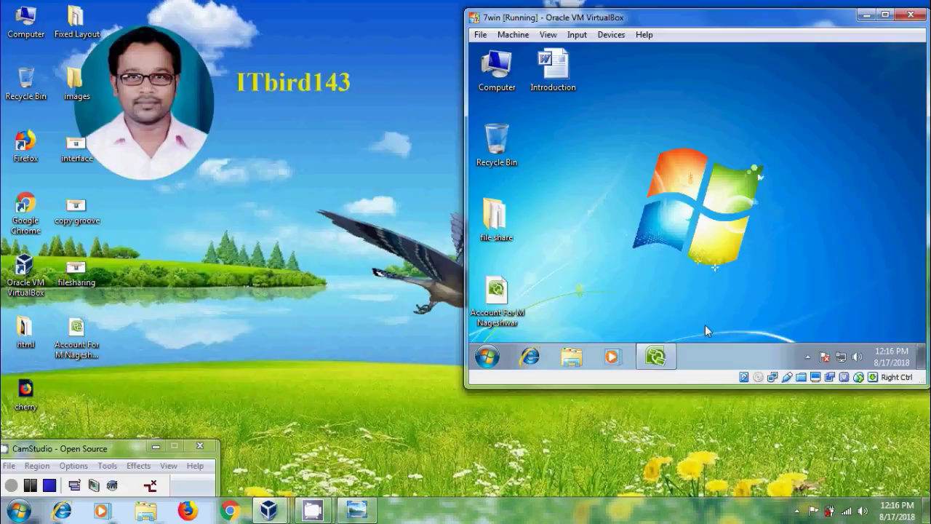
- From the Groove Launchbar, start a new File Sharing workspace named 'sharing'
{"action": "left_click", "coordinate": [663, 367]}
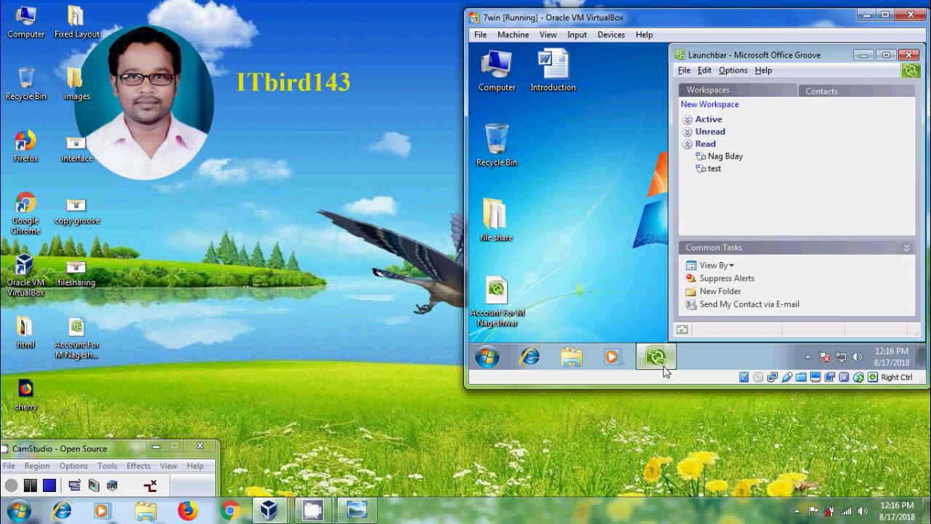
{"action": "left_click", "coordinate": [723, 106]}
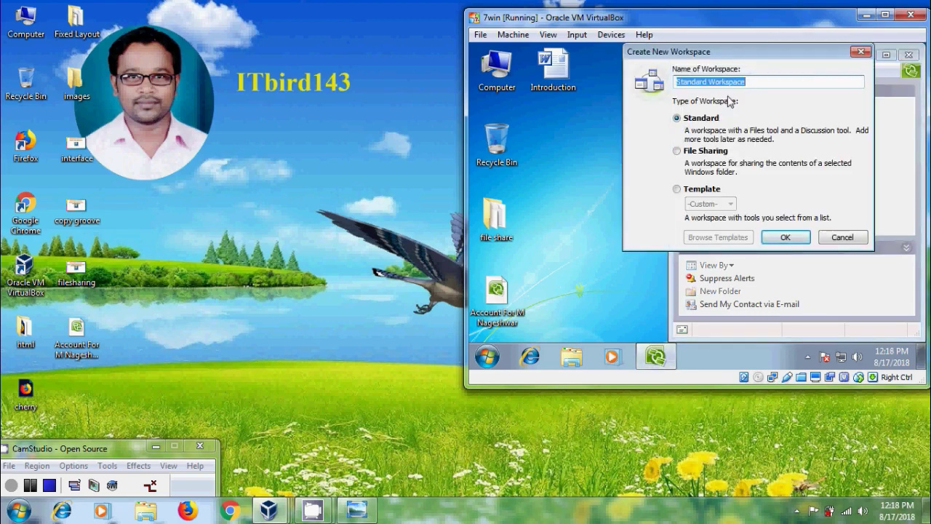
{"action": "type", "text": "sharing"}
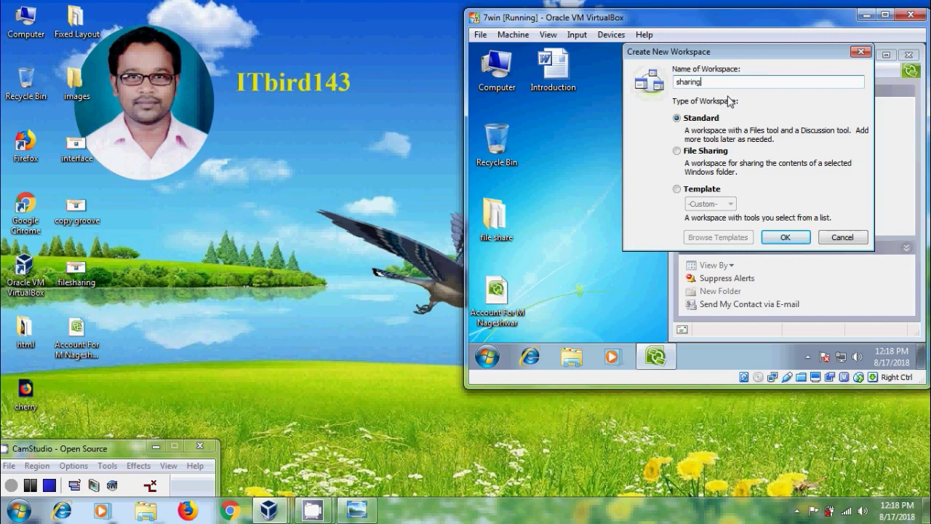
{"action": "left_click", "coordinate": [706, 154]}
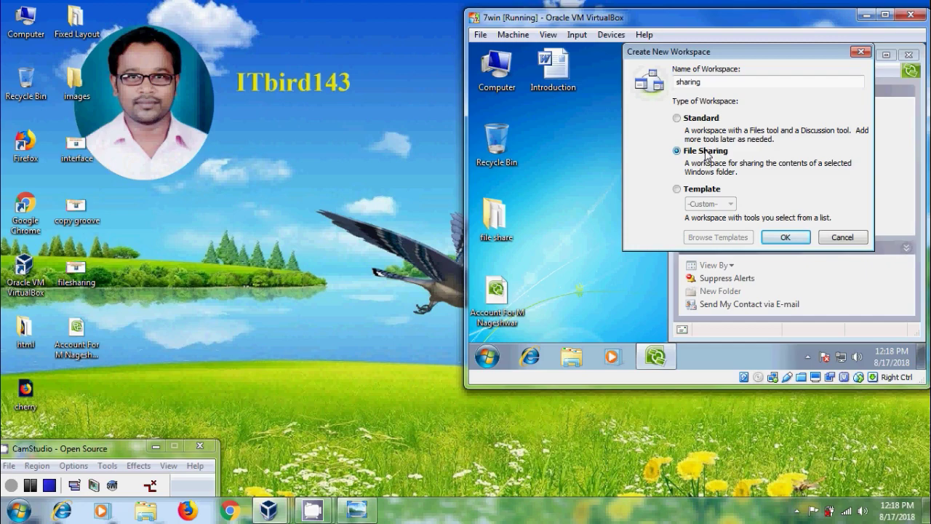
- Confirm the 'sharing' workspace and create its synchronized 'sharing' folder on the desktop
{"action": "left_click", "coordinate": [793, 237]}
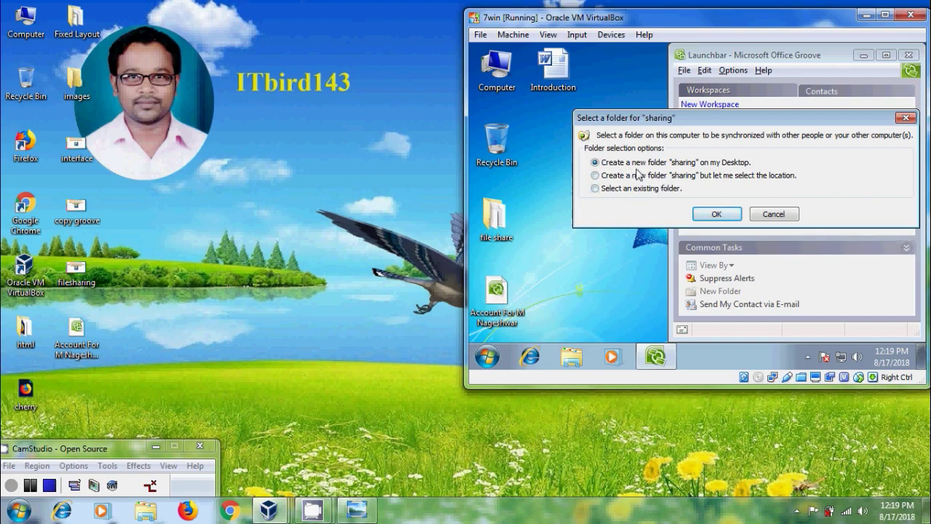
{"action": "left_click", "coordinate": [717, 213]}
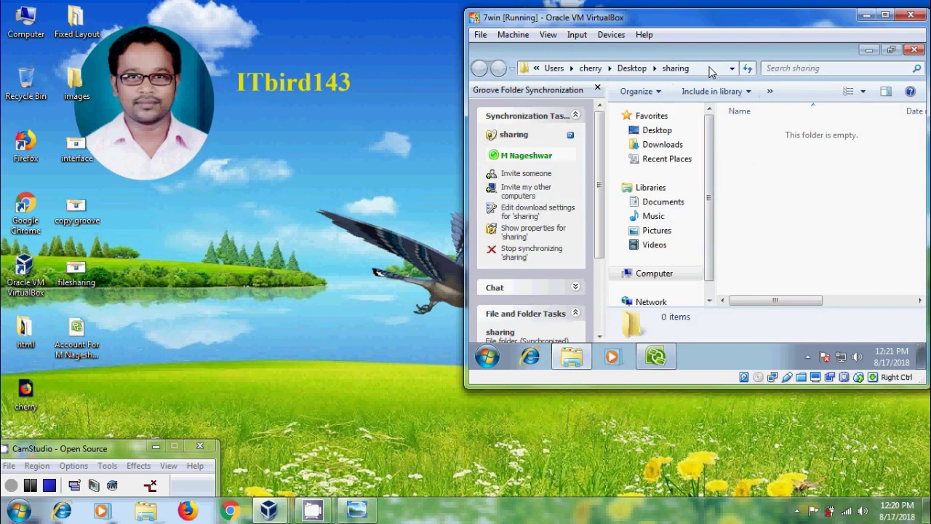
- Check the sharing folder's location and paste the eight files into it
{"action": "left_click", "coordinate": [710, 69]}
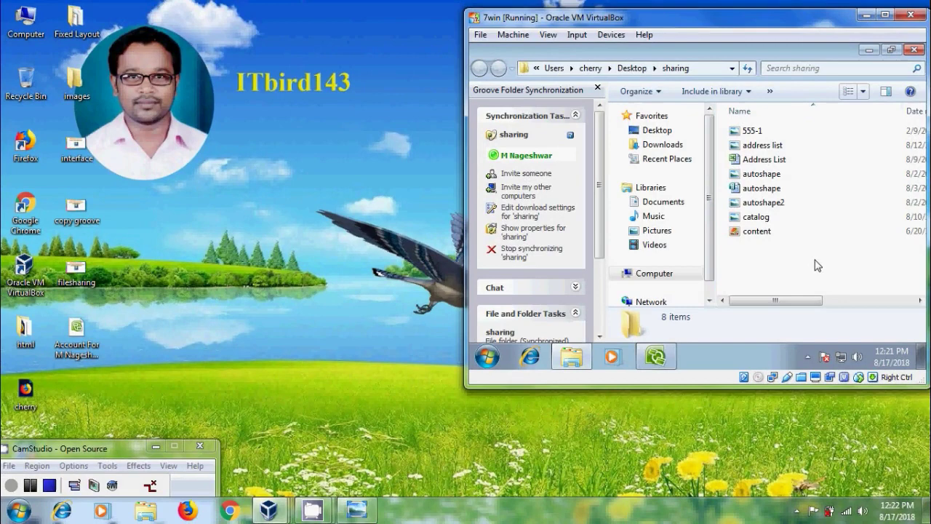
{"action": "right_click", "coordinate": [806, 261]}
- On the 7win Clone VM, download the sharing workspace listed under Not on This Computer
{"action": "left_click", "coordinate": [869, 49]}
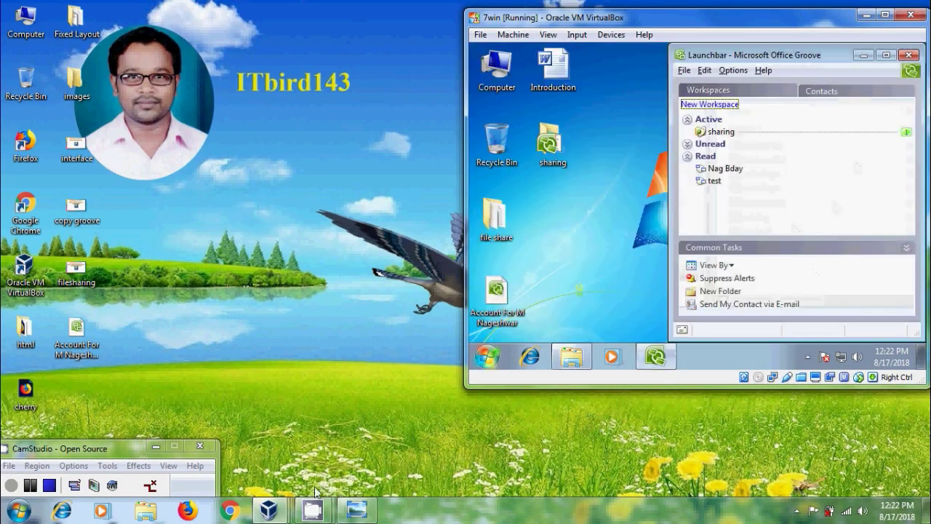
{"action": "mouse_move", "coordinate": [268, 509]}
{"action": "left_click", "coordinate": [372, 459]}
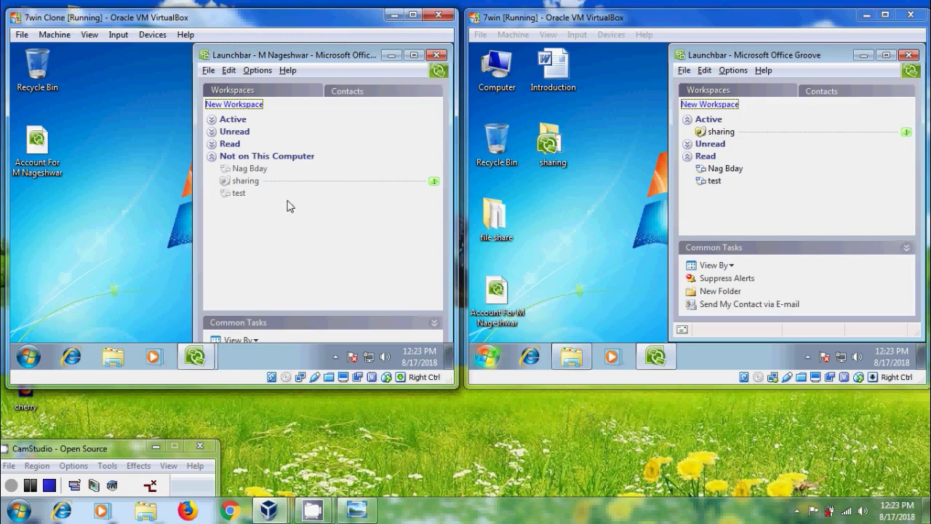
{"action": "left_click", "coordinate": [254, 183]}
{"action": "left_click_drag", "start_coordinate": [260, 386], "coordinate": [256, 426]}
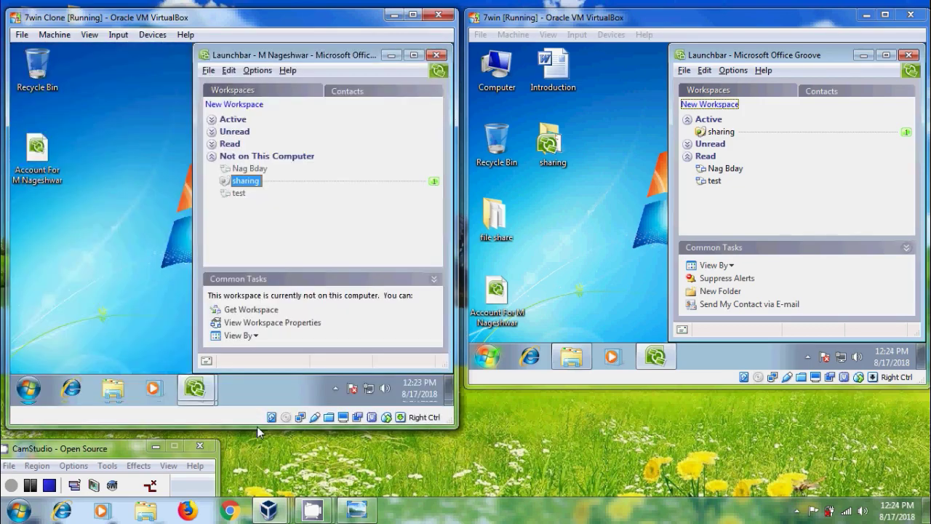
{"action": "left_click", "coordinate": [269, 311]}
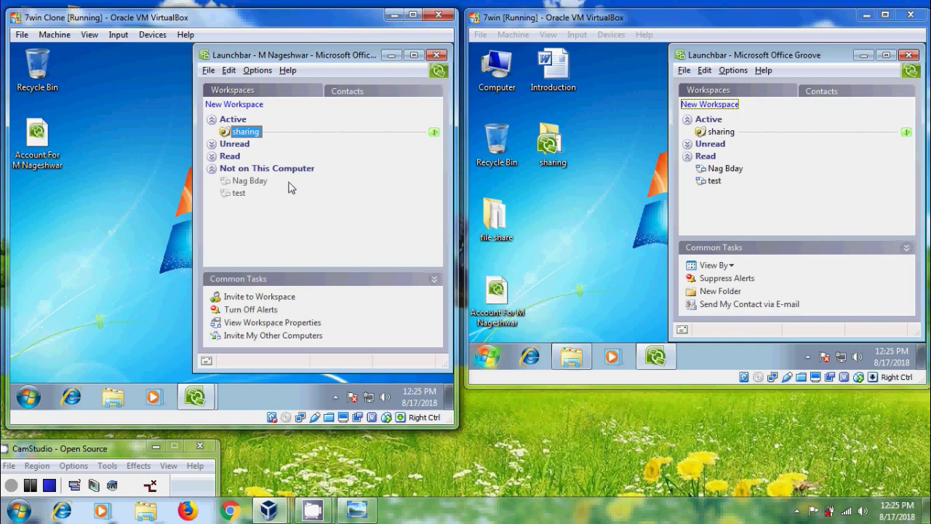
- Open sharing on the clone with a new desktop folder, fetching all 8 files
{"action": "double_click", "coordinate": [252, 133]}
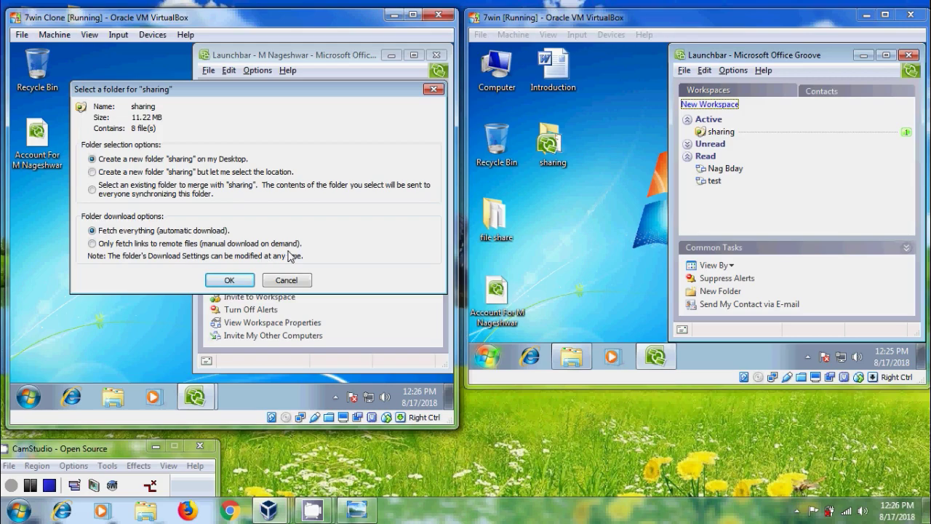
{"action": "left_click", "coordinate": [230, 280]}
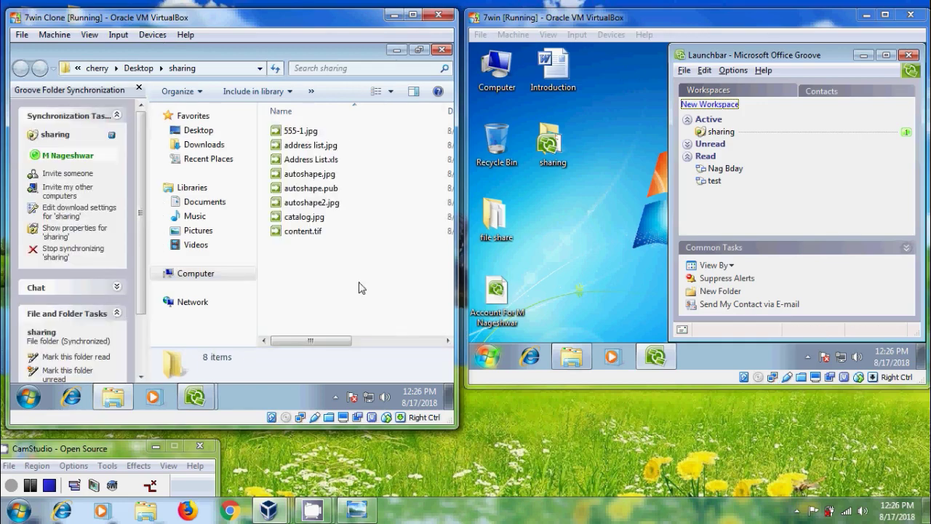
- Compare both machines' sharing folders, minimize the clone's folder, and focus the first VM
{"action": "left_click", "coordinate": [559, 361]}
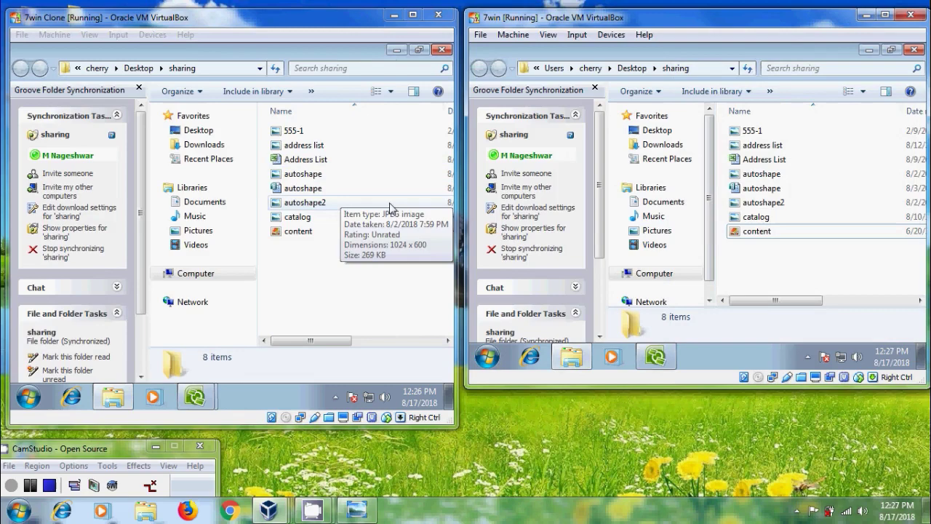
{"action": "left_click", "coordinate": [397, 49]}
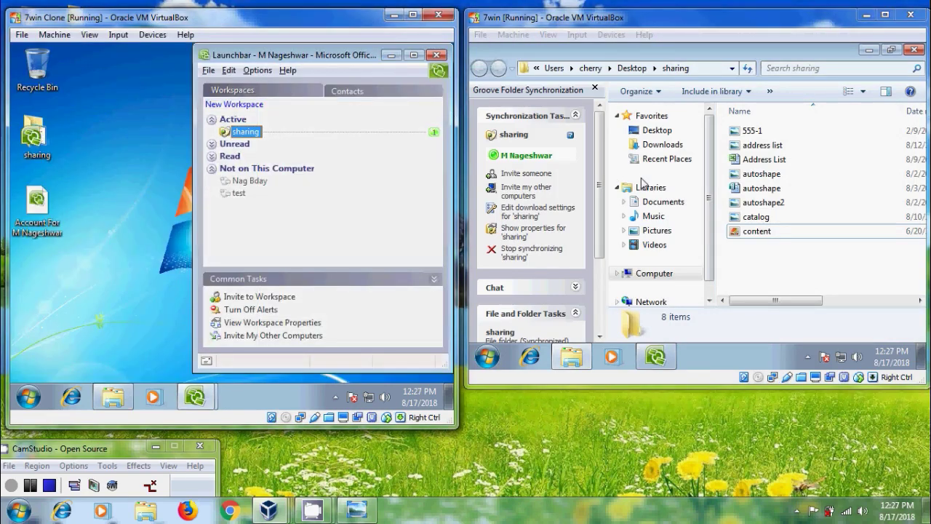
{"action": "left_click", "coordinate": [530, 199]}
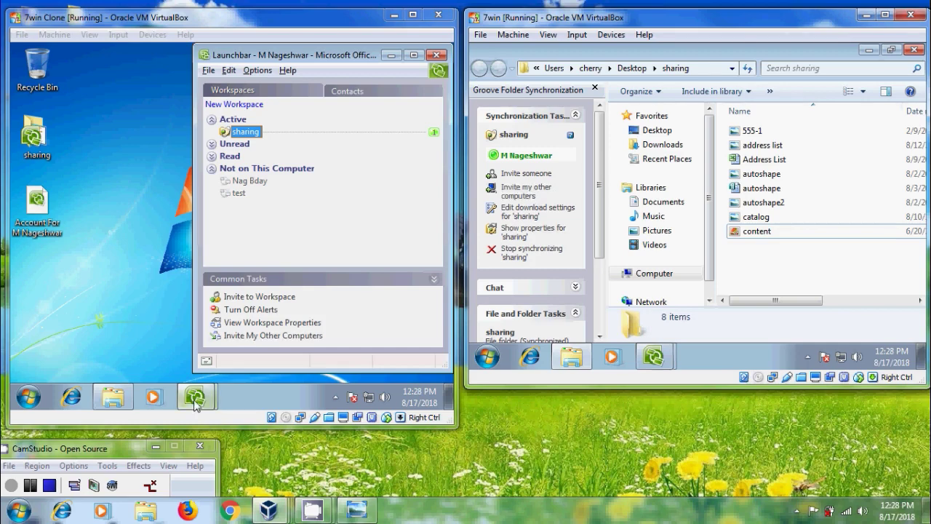
- Start an invitation to the sharing workspace and search the directory for the invitee's user name
{"action": "mouse_move", "coordinate": [195, 400]}
{"action": "left_click", "coordinate": [223, 345]}
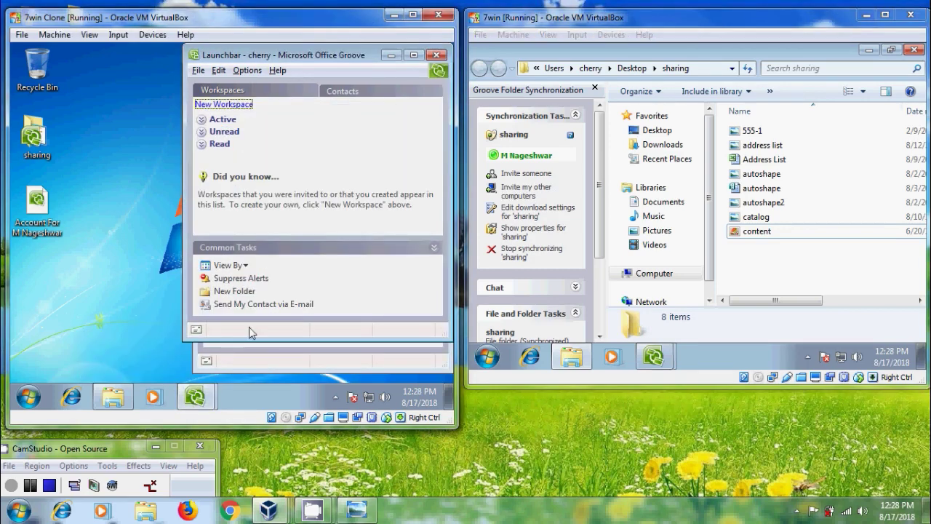
{"action": "left_click", "coordinate": [525, 173]}
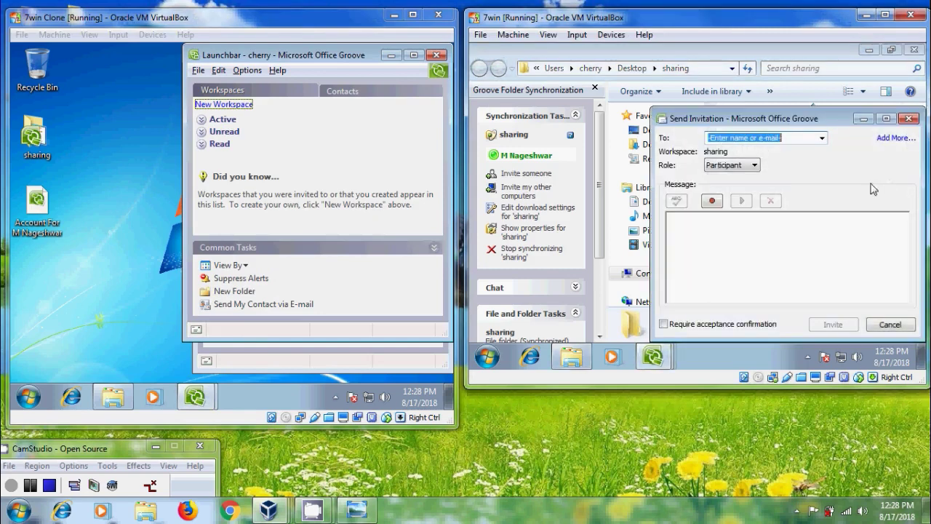
{"action": "left_click", "coordinate": [887, 138]}
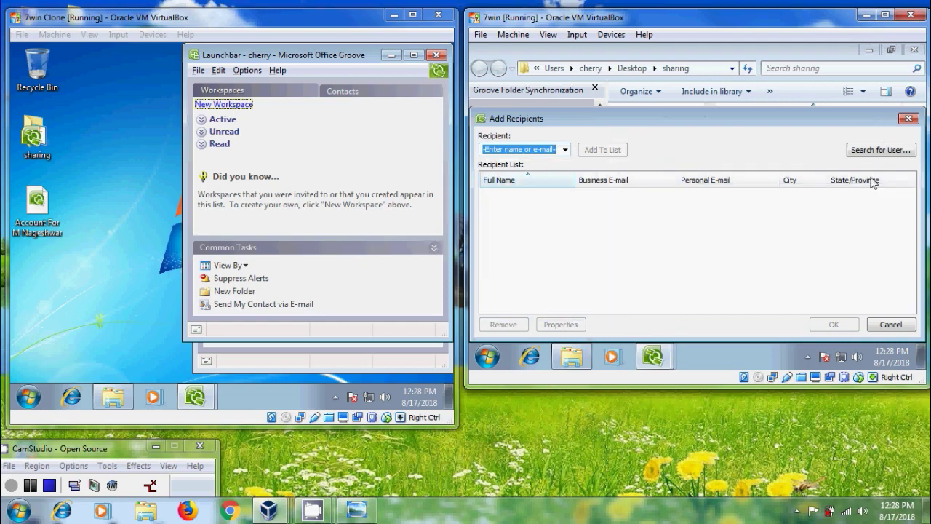
{"action": "left_click", "coordinate": [885, 150]}
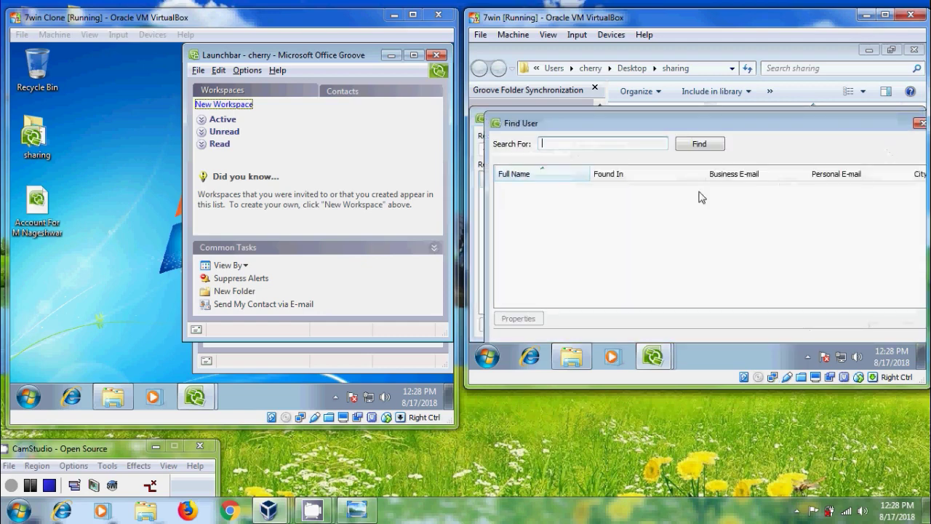
{"action": "type", "text": "che"}
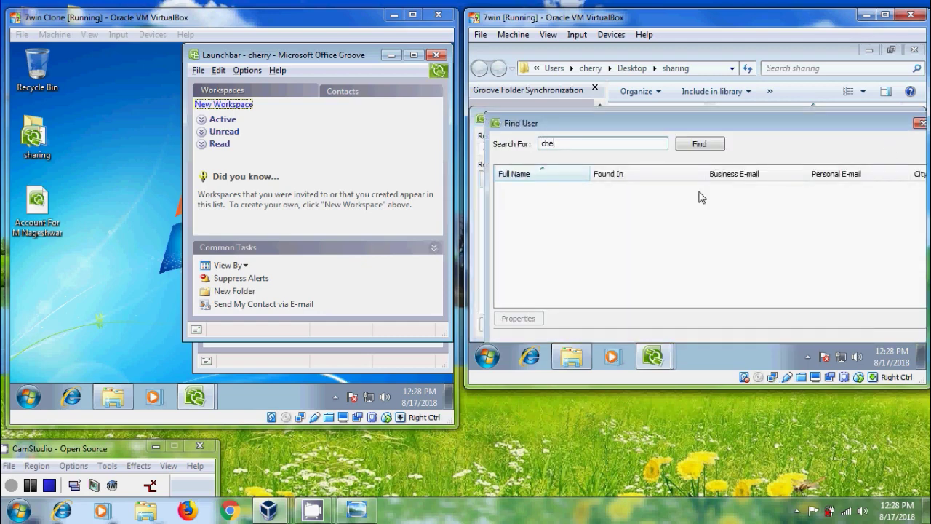
{"action": "type", "text": "rry"}
{"action": "left_click", "coordinate": [715, 148]}
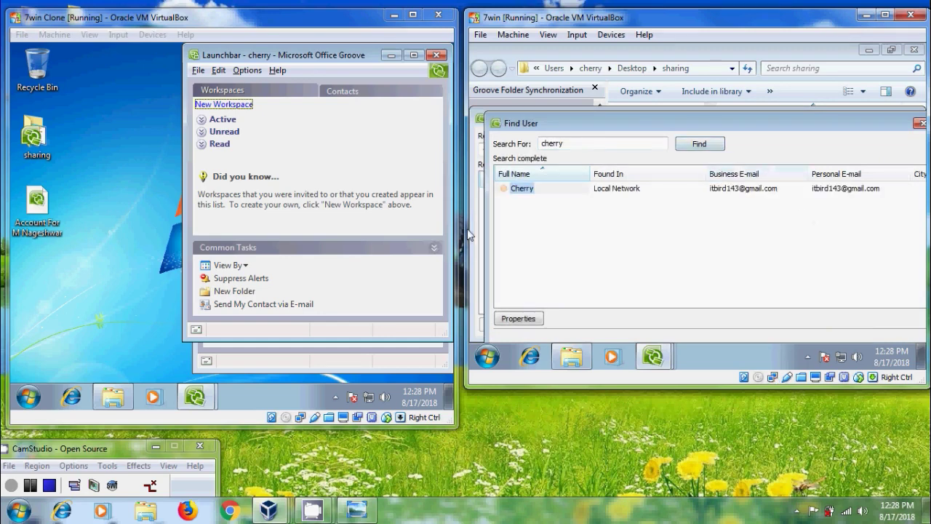
- Add the invitee's Local Network entry and send the invitation requiring acceptance confirmation
{"action": "left_click_drag", "start_coordinate": [467, 229], "coordinate": [304, 211]}
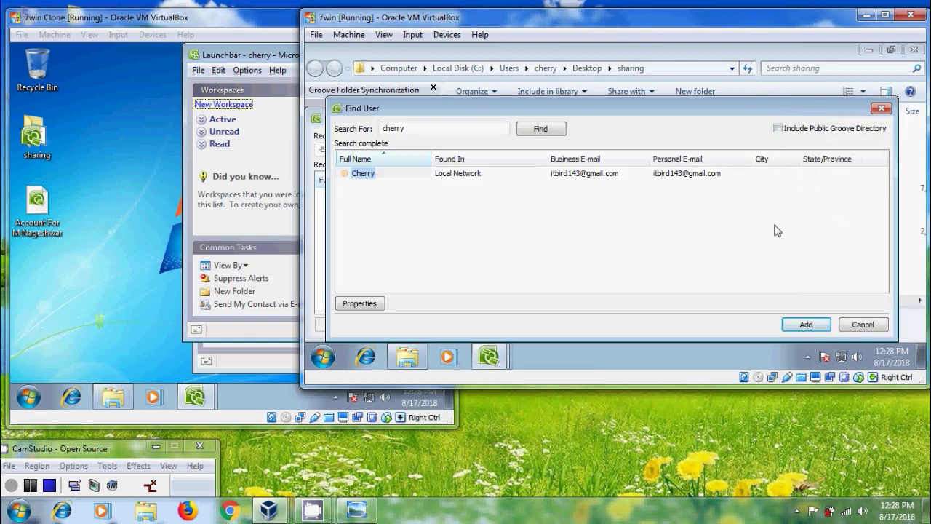
{"action": "left_click", "coordinate": [780, 130]}
{"action": "left_click", "coordinate": [551, 133]}
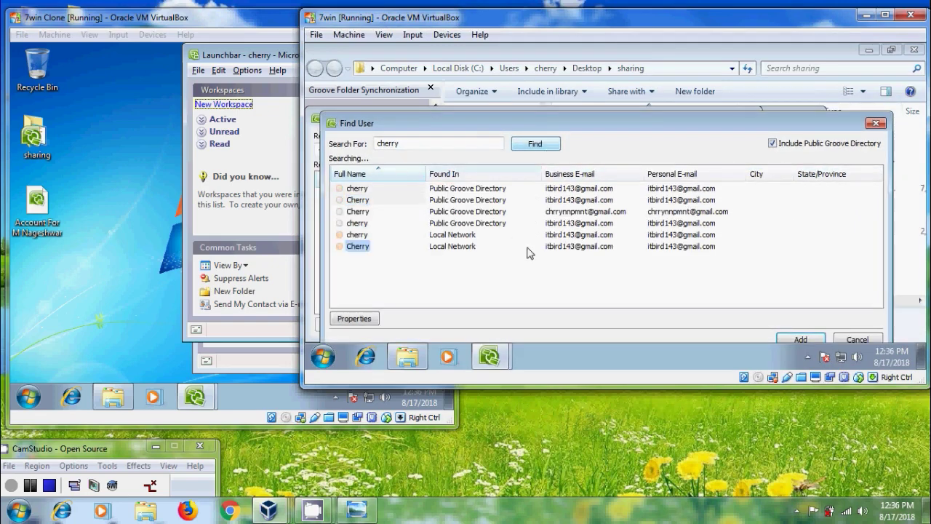
{"action": "left_click", "coordinate": [360, 235]}
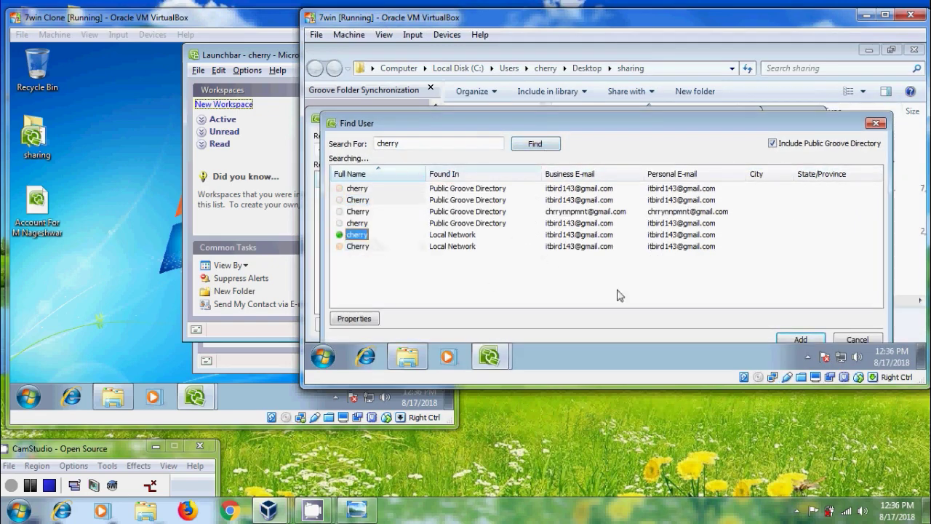
{"action": "left_click", "coordinate": [802, 339]}
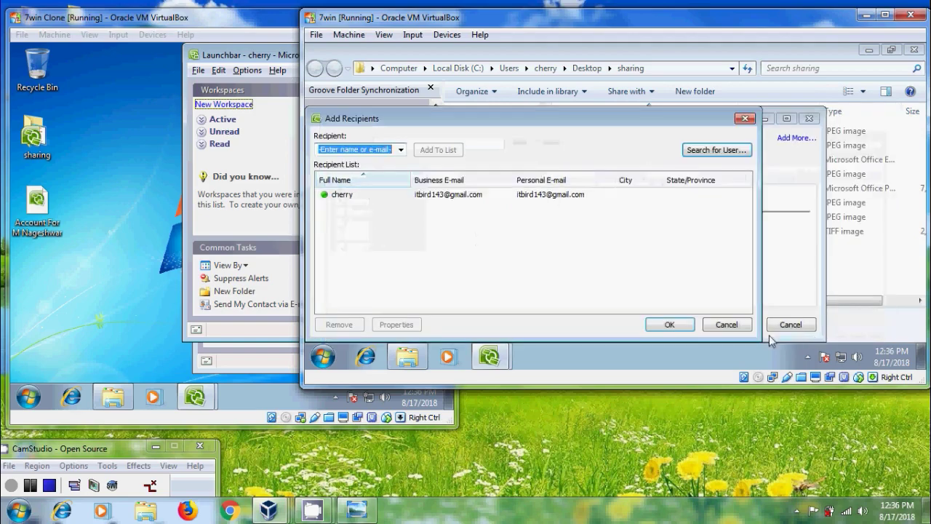
{"action": "left_click", "coordinate": [684, 325]}
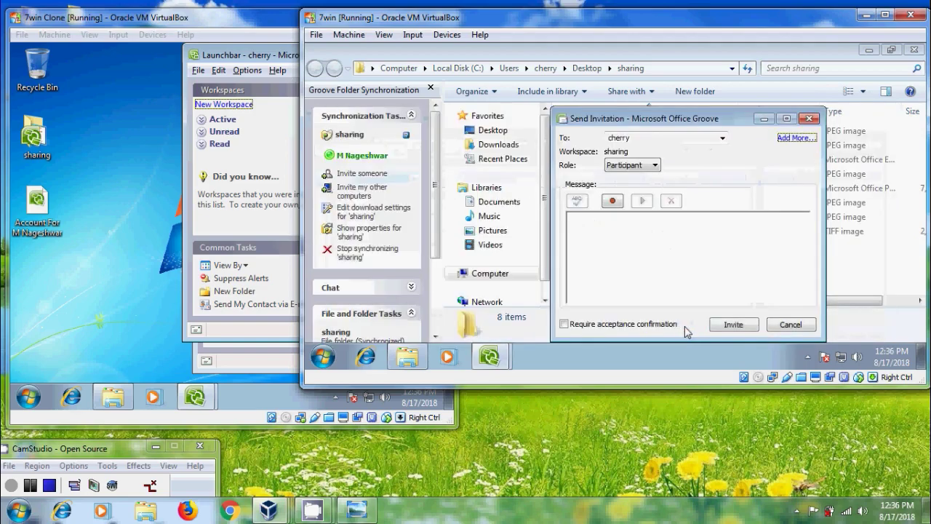
{"action": "left_click", "coordinate": [565, 324]}
{"action": "left_click", "coordinate": [735, 325]}
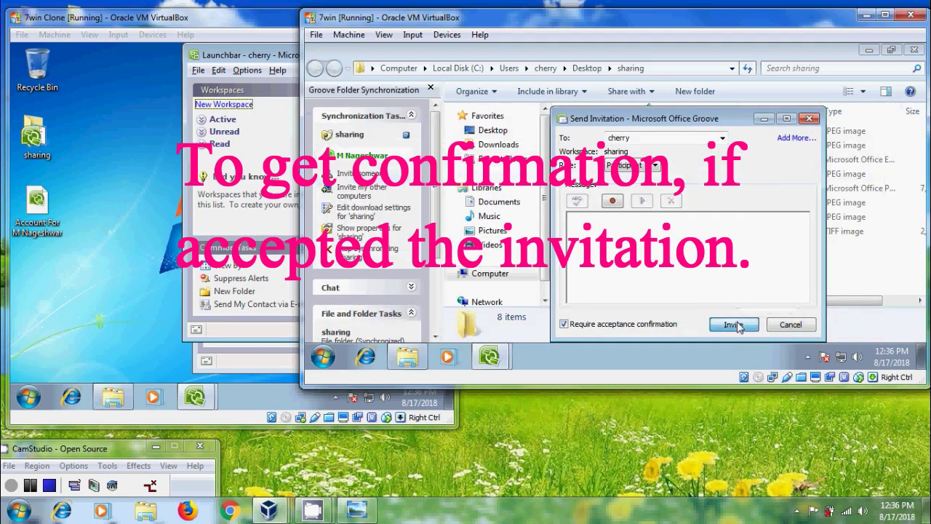
{"action": "left_click", "coordinate": [881, 185]}
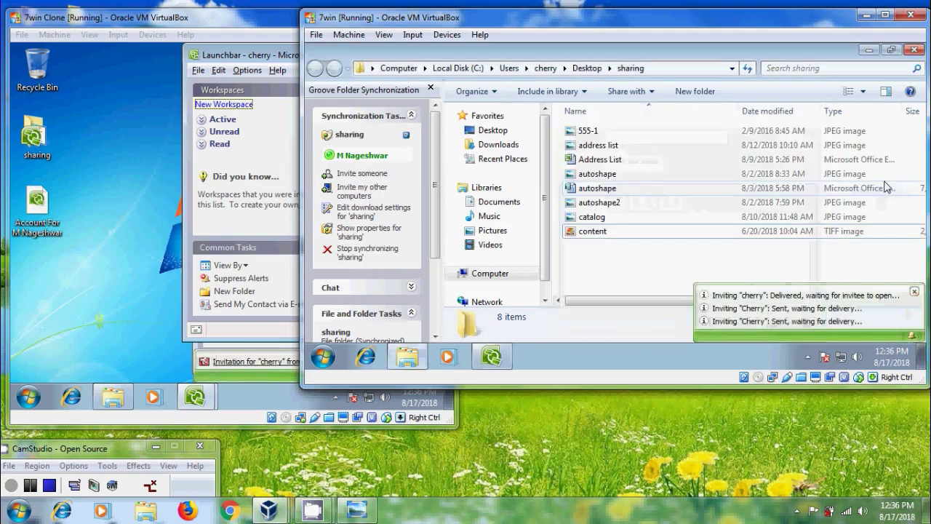
- On the clone VM, open the tray invitation, accept it, and dismiss the acceptance tip
{"action": "left_click", "coordinate": [136, 295]}
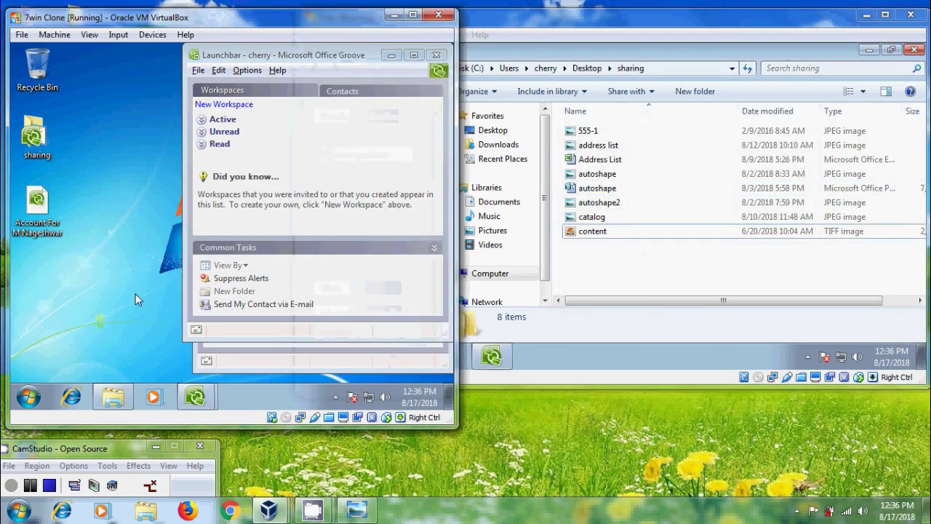
{"action": "left_click", "coordinate": [337, 396]}
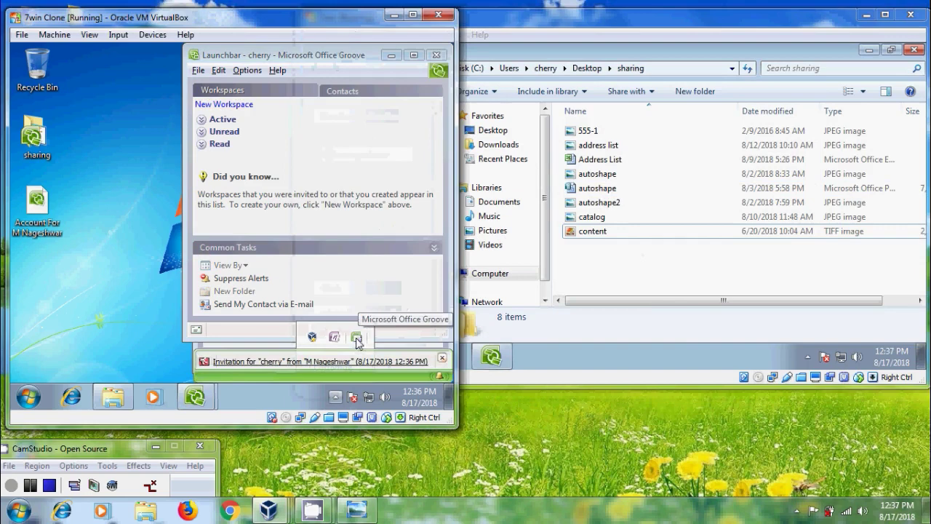
{"action": "left_click", "coordinate": [314, 362]}
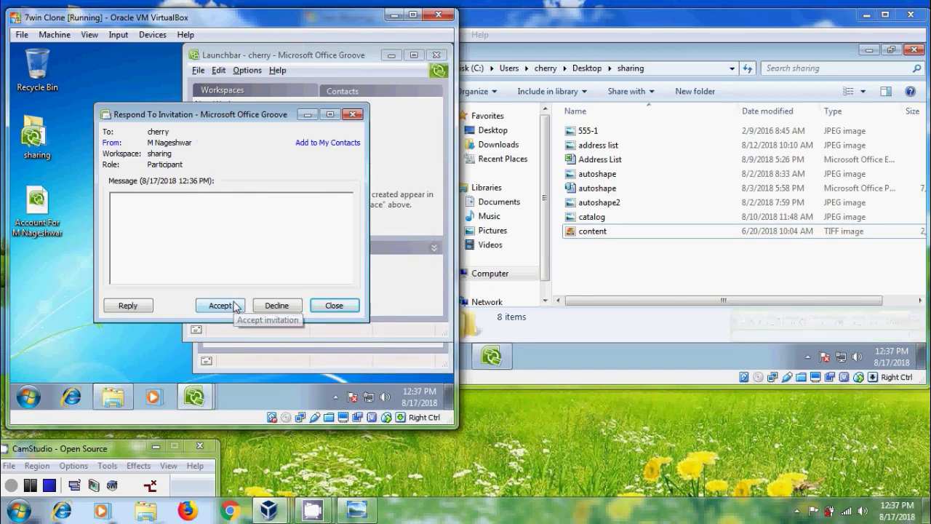
{"action": "left_click", "coordinate": [229, 308]}
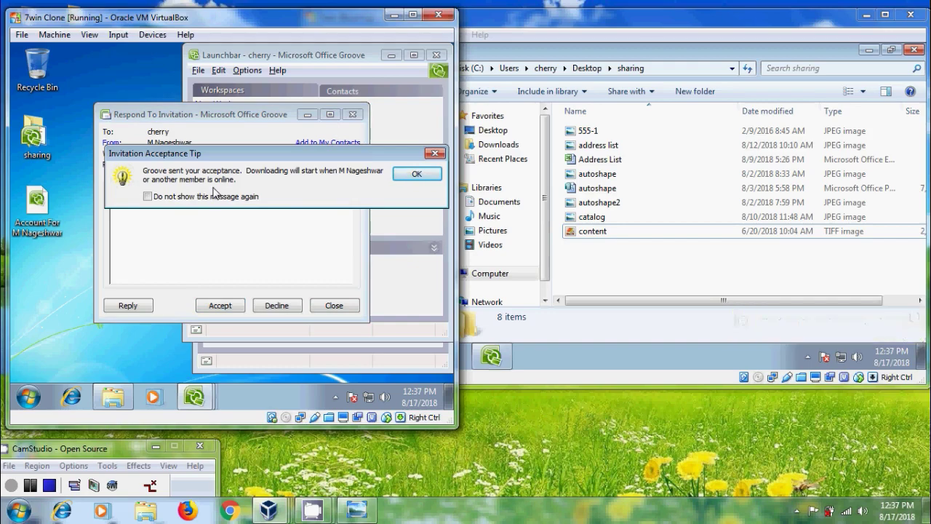
{"action": "left_click", "coordinate": [417, 173]}
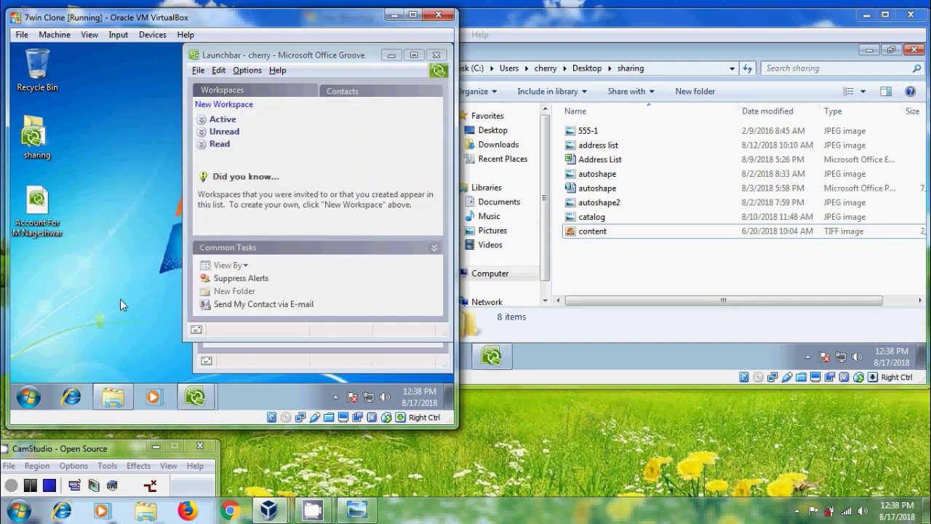
- On the first VM, open the 'Accepted, please confirm' notification and confirm the acceptance
{"action": "left_click", "coordinate": [709, 319]}
{"action": "left_click", "coordinate": [807, 356]}
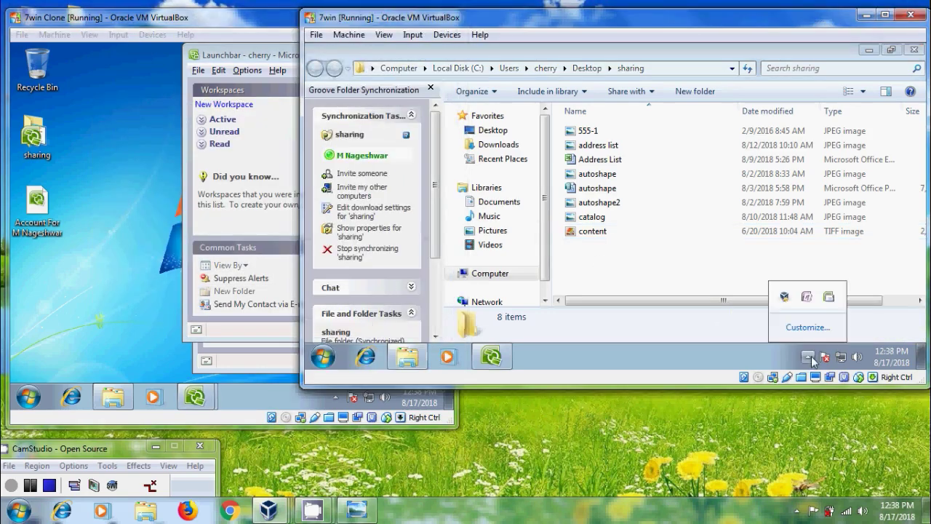
{"action": "left_click", "coordinate": [826, 298]}
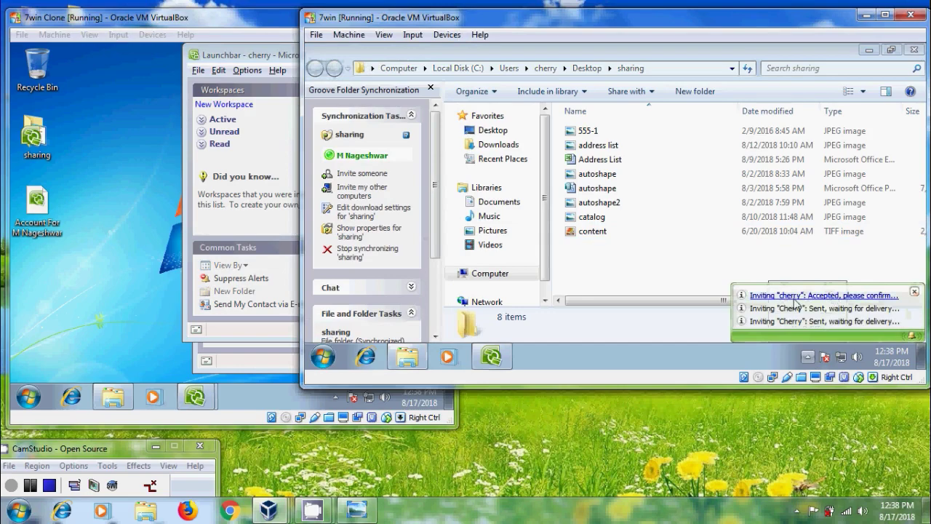
{"action": "left_click", "coordinate": [860, 296]}
{"action": "left_click_drag", "start_coordinate": [674, 74], "coordinate": [599, 78]}
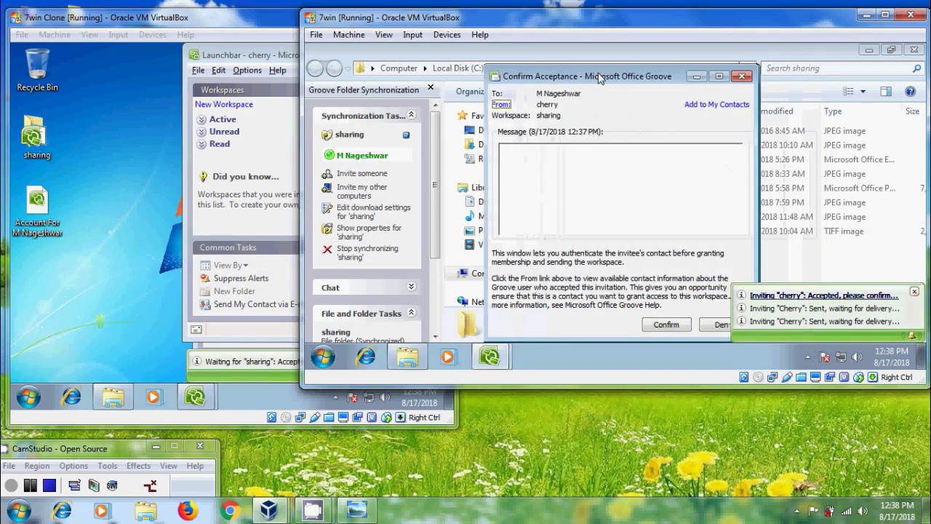
{"action": "left_click", "coordinate": [664, 326]}
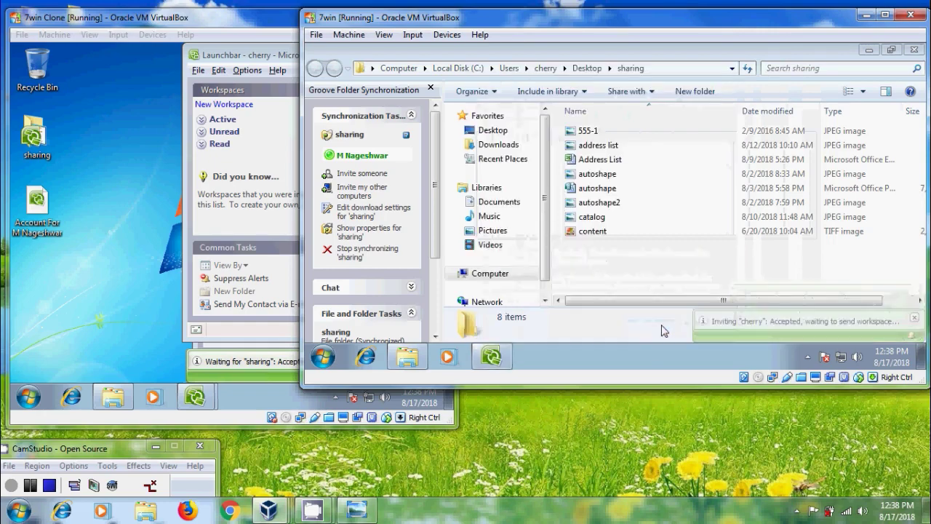
- On the clone, open the 'sharing ready' alert and accept the 'sharing-1' folder location
{"action": "left_click", "coordinate": [58, 298]}
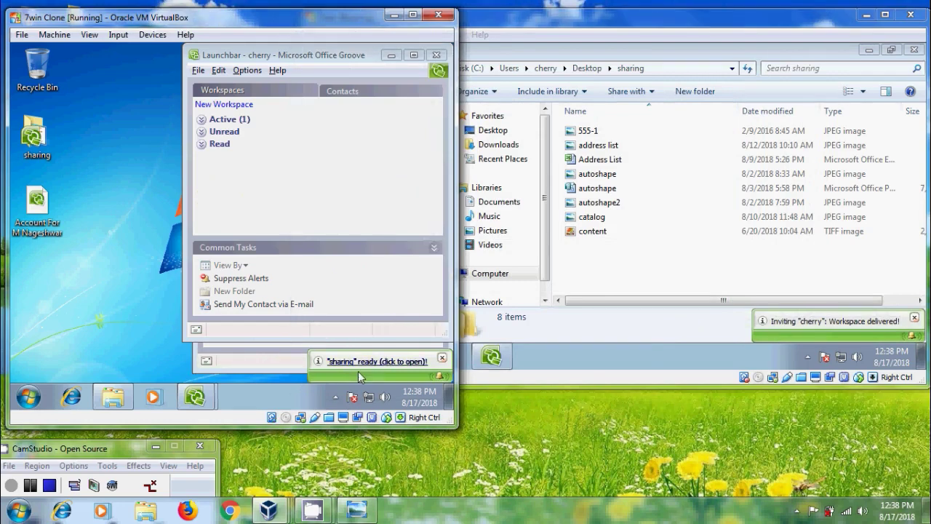
{"action": "left_click", "coordinate": [390, 362]}
{"action": "left_click", "coordinate": [198, 285]}
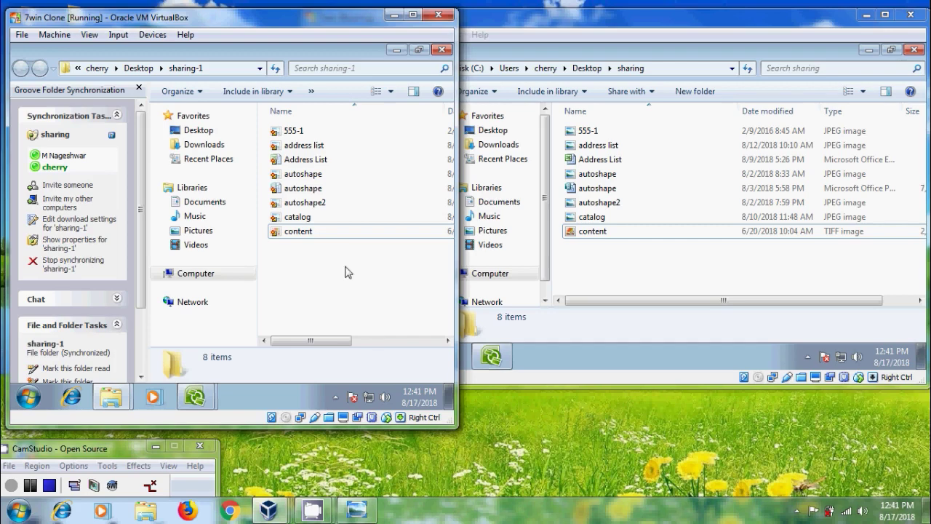
- Review the details of all eight sharing-1 files, from 555-1 to the content image, then redisplay the title slide
{"action": "left_click", "coordinate": [309, 132]}
{"action": "left_click", "coordinate": [329, 147]}
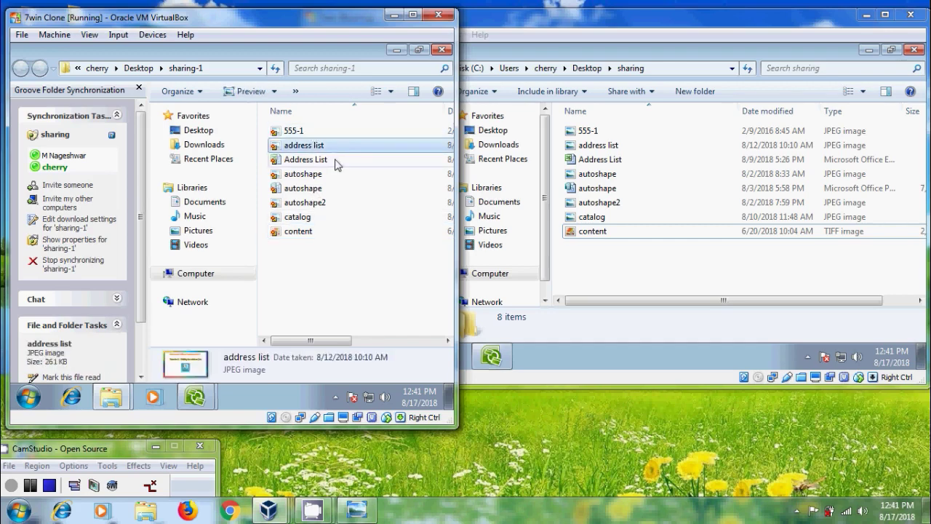
{"action": "left_click", "coordinate": [333, 160]}
{"action": "left_click", "coordinate": [336, 177]}
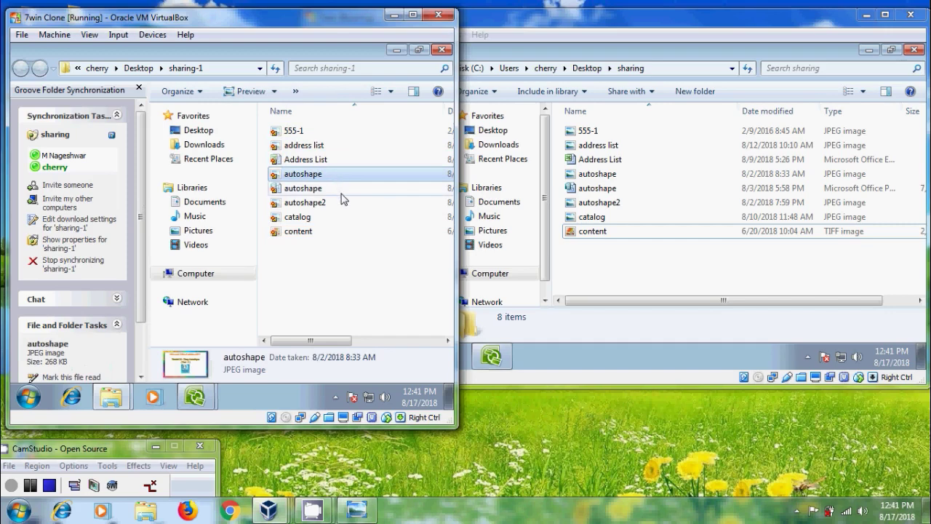
{"action": "left_click", "coordinate": [342, 192]}
{"action": "left_click", "coordinate": [343, 202]}
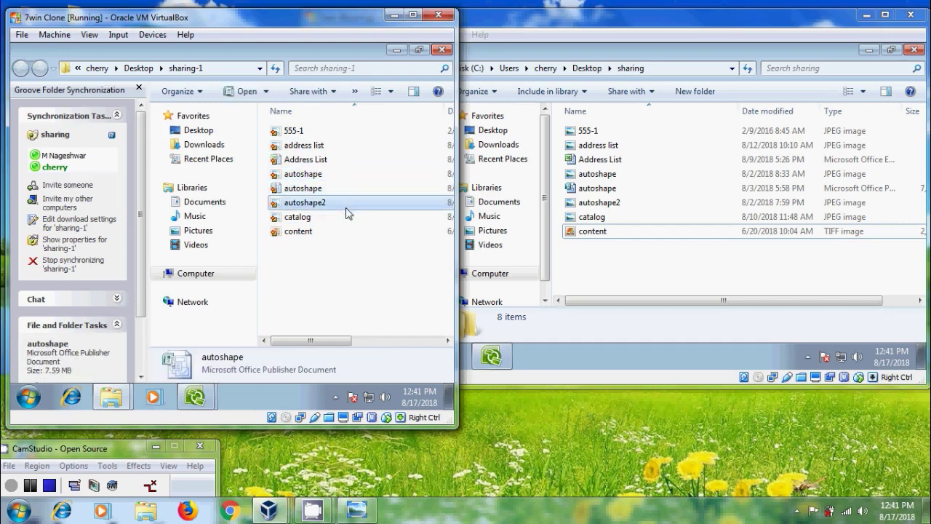
{"action": "left_click", "coordinate": [335, 218]}
{"action": "left_click", "coordinate": [336, 232]}
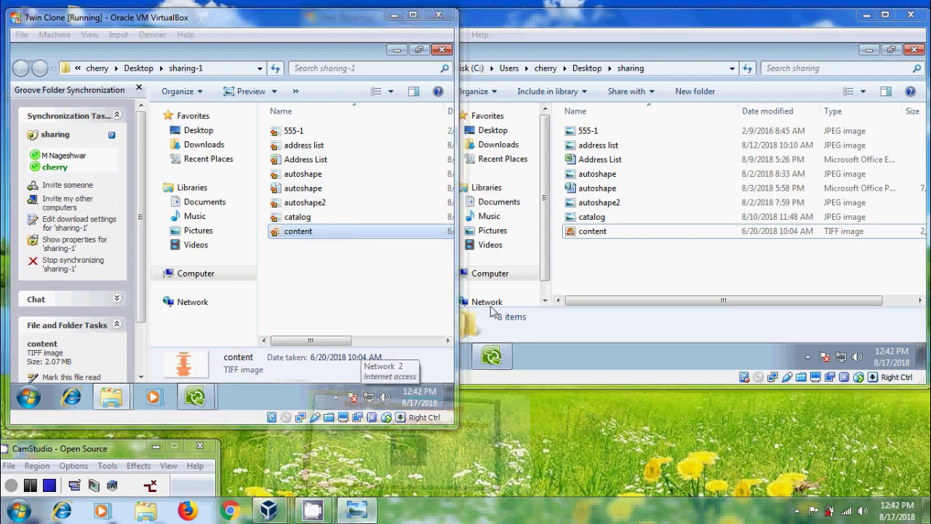
{"action": "left_click", "coordinate": [356, 510]}
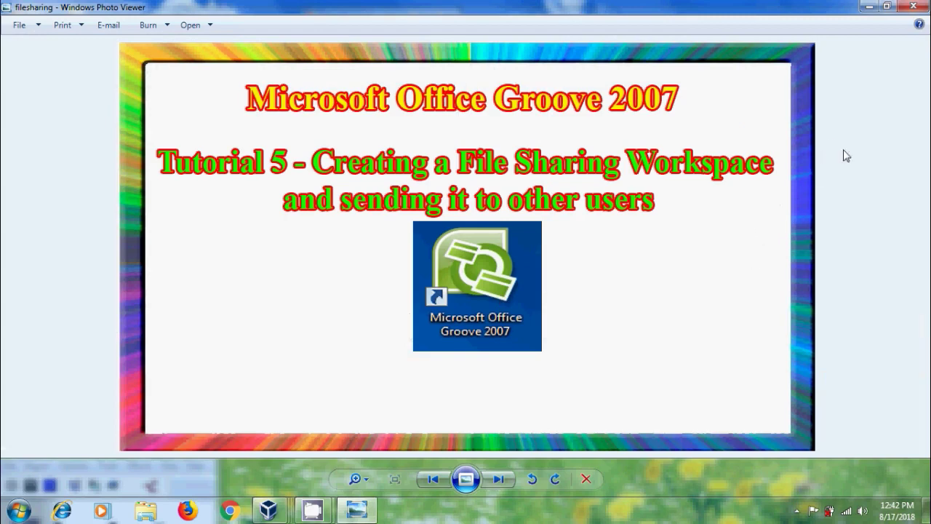
- Minimize Windows Photo Viewer and both VirtualBox VM windows to reveal the host desktop
{"action": "left_click", "coordinate": [868, 7]}
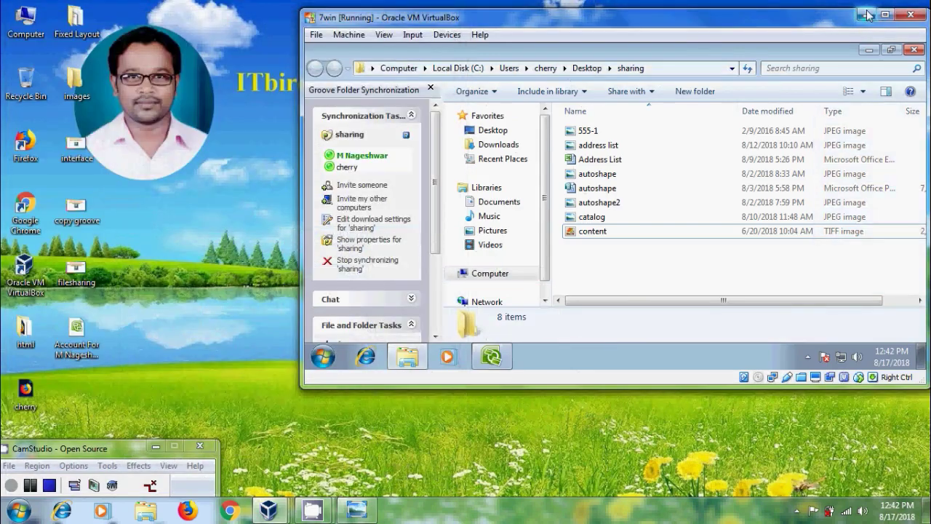
{"action": "left_click", "coordinate": [865, 15]}
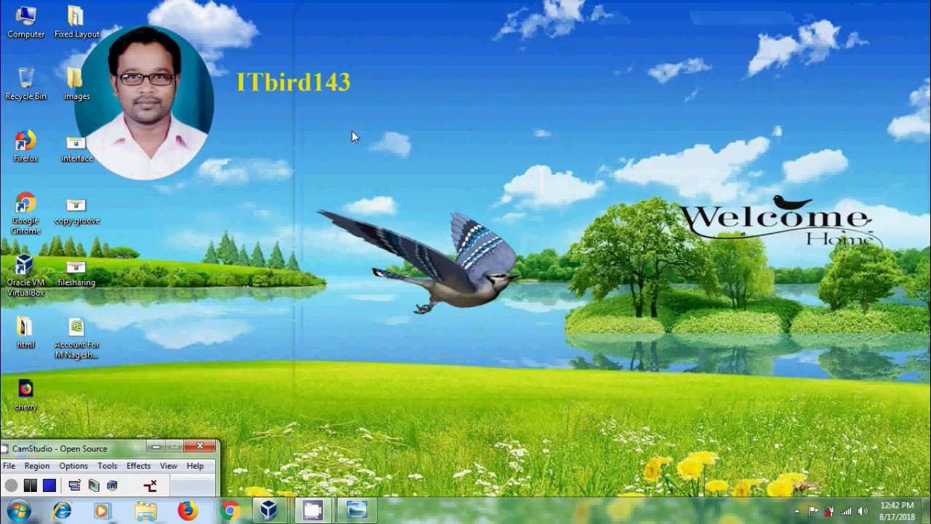